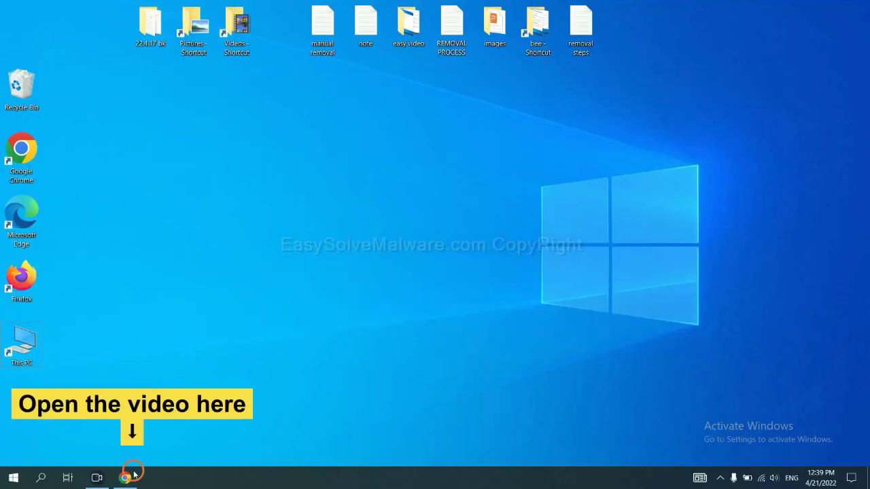
Step: Switch to Chrome, go to the open easysolvemalware.com page and download SpyHunter for Windows
left_click(132, 477)
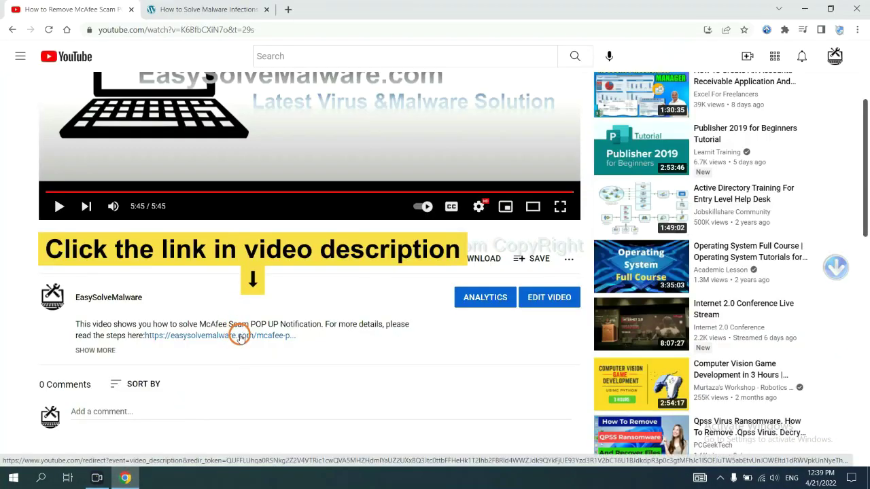
left_click(217, 9)
scroll(860, 226, "down", 3)
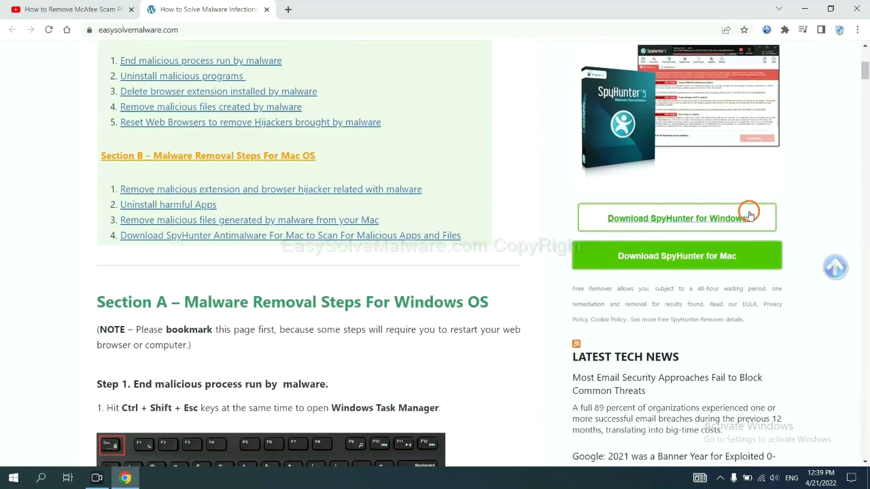
left_click(739, 216)
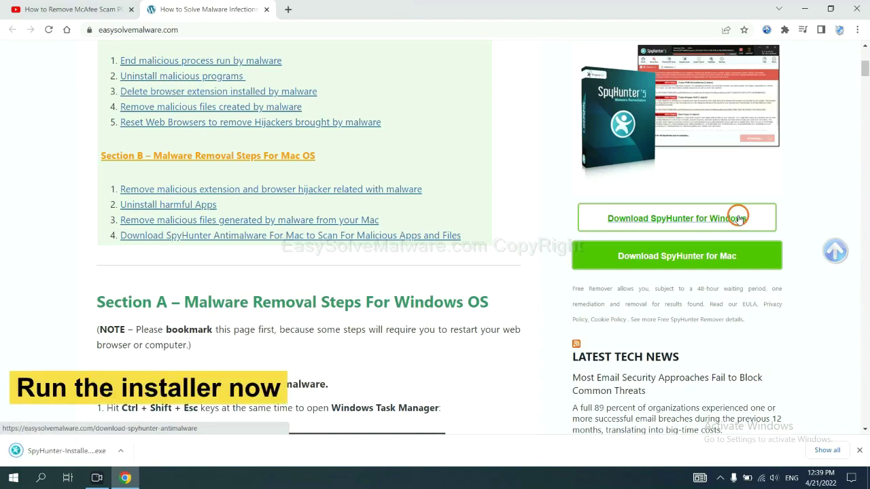
Step: Run the downloaded SpyHunter installer with English as the language and finish the setup
left_click(54, 452)
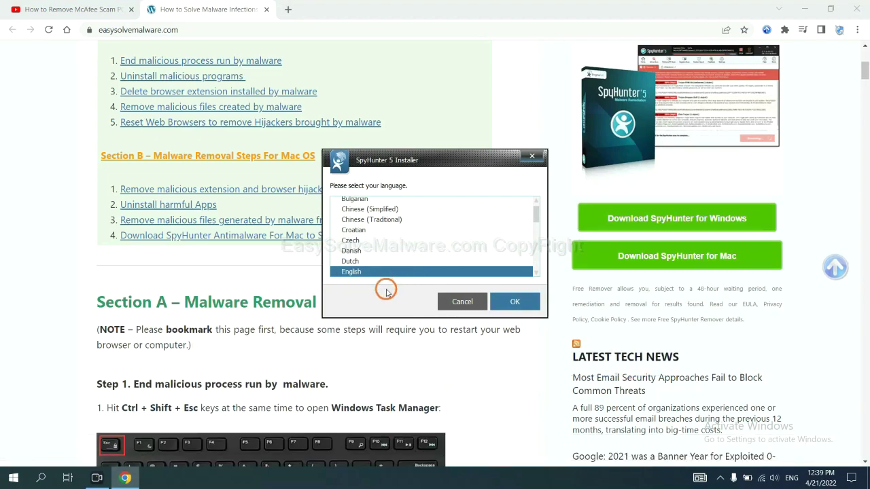
left_click(497, 296)
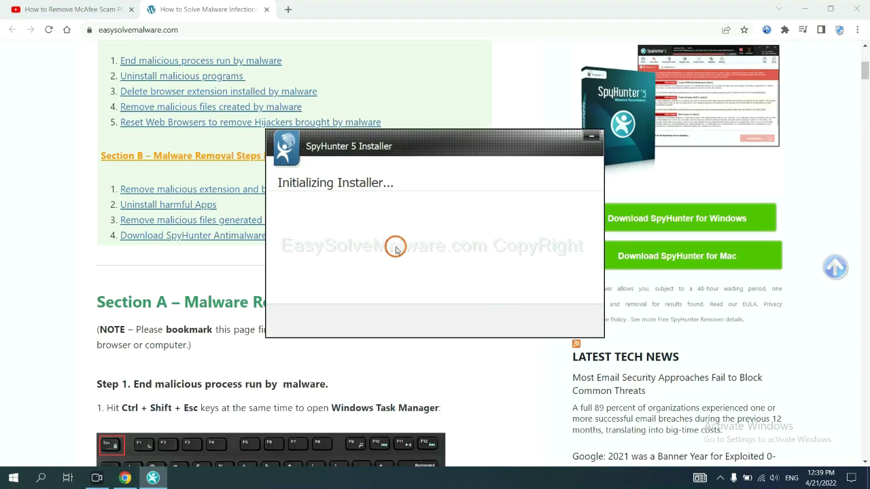
left_click(370, 248)
left_click(352, 252)
left_click(352, 251)
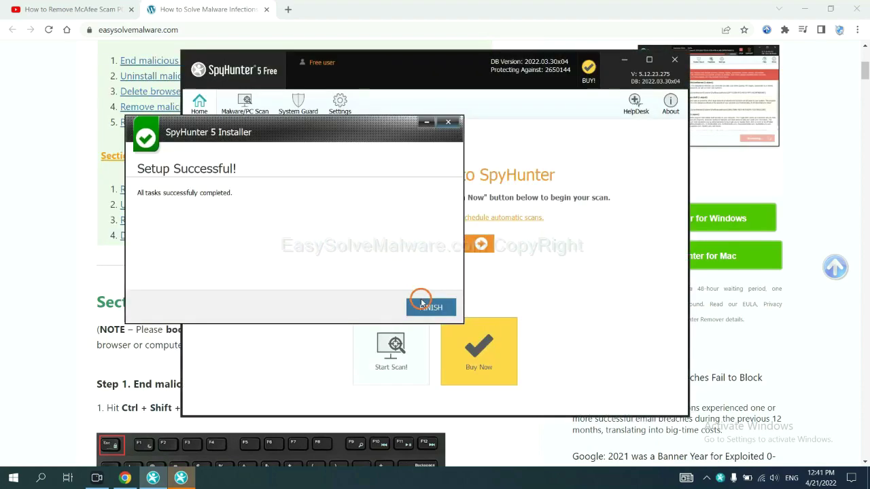
left_click(427, 305)
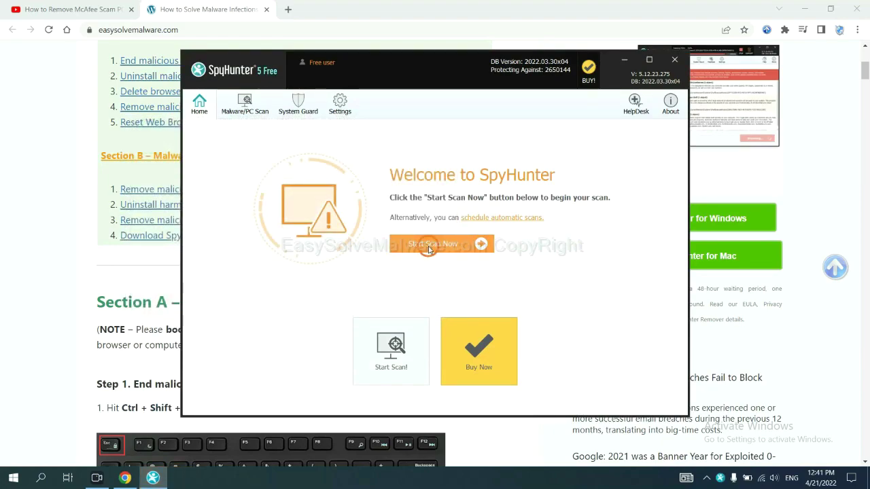
Step: Start a SpyHunter scan and proceed past its list of unknown objects
left_click(428, 249)
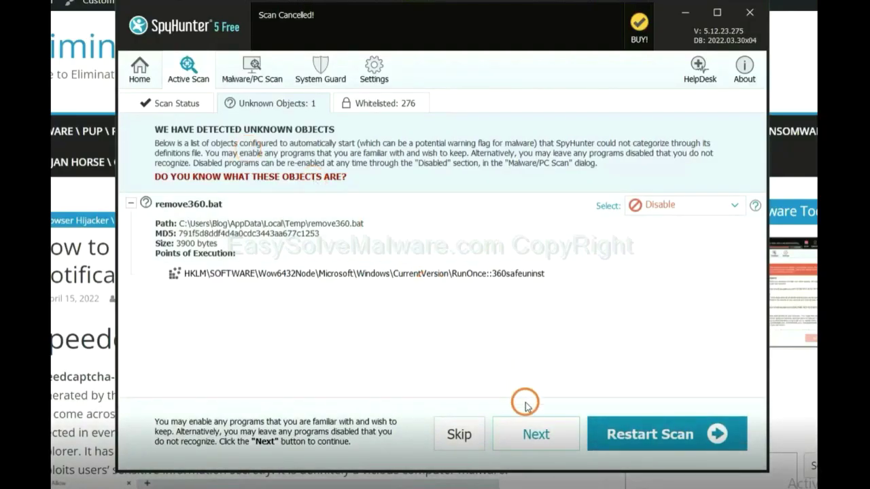
left_click(535, 436)
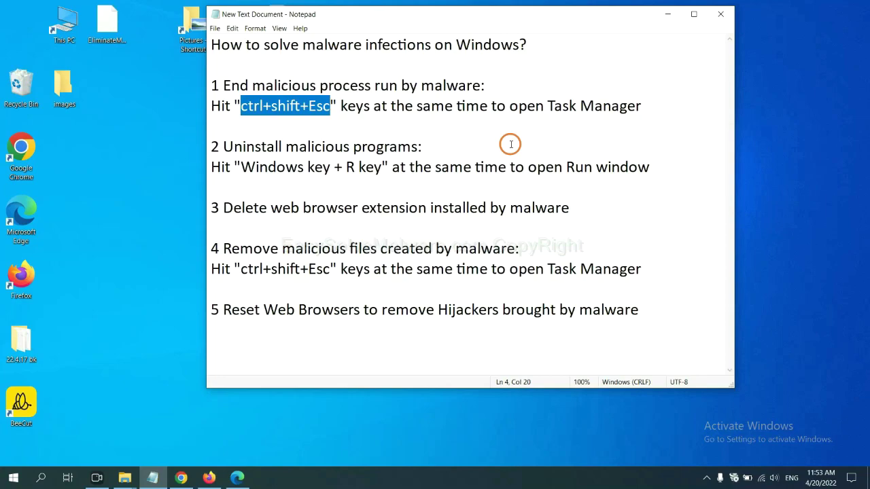
Step: Highlight "ctrl+shift+Esc" in the first item of the Notepad instructions and open Task Manager
left_click(306, 108)
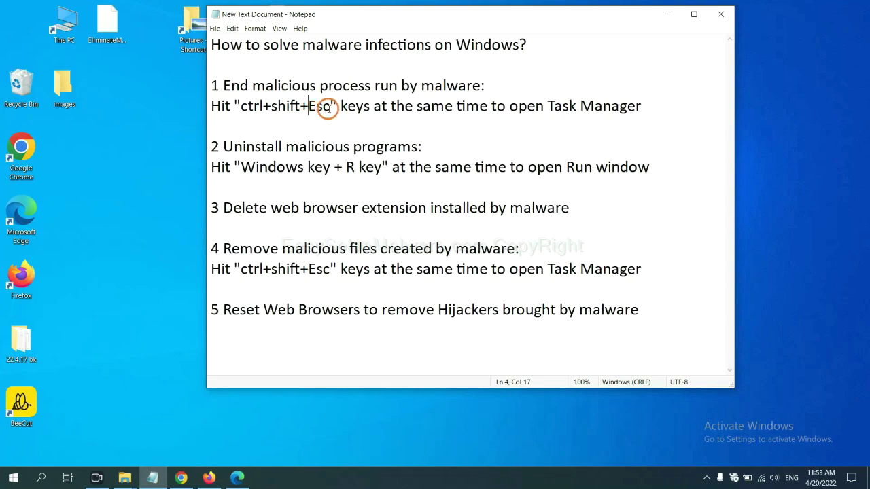
left_click_drag(331, 106, 242, 109)
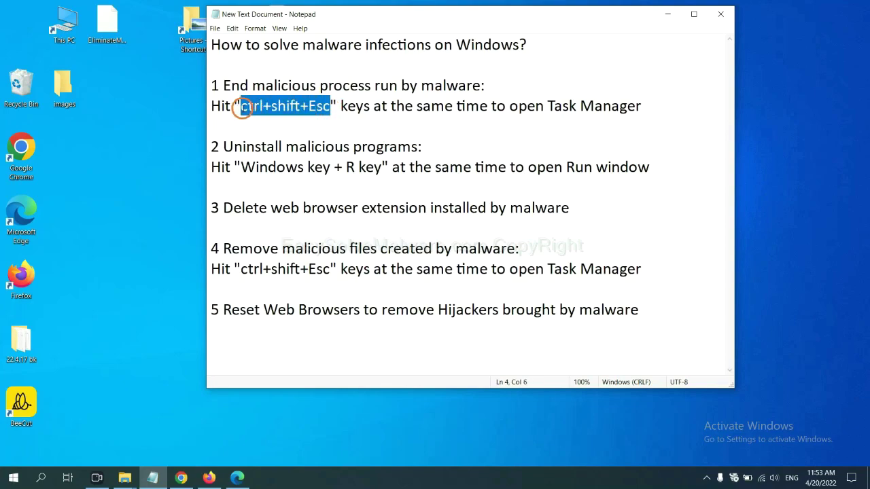
key("ctrl+shift+Escape")
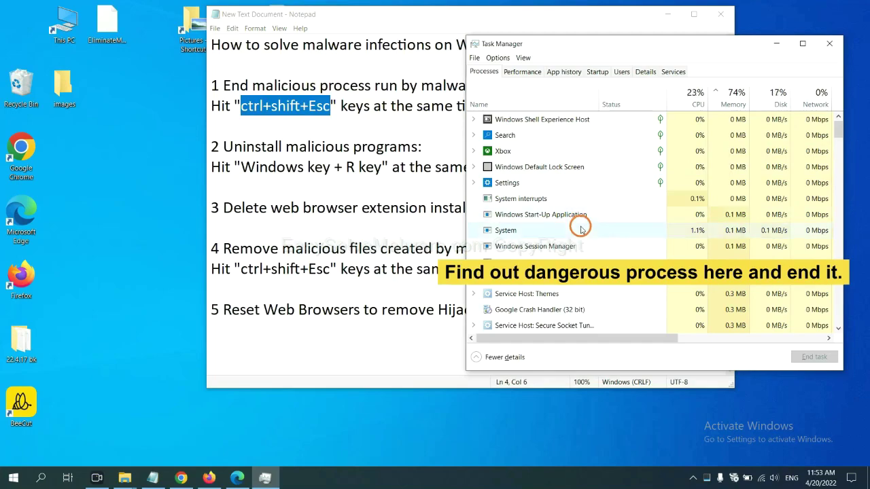
Step: Pick the Usermode Font Driver Host process as the example to end, and close Task Manager
left_click(581, 230)
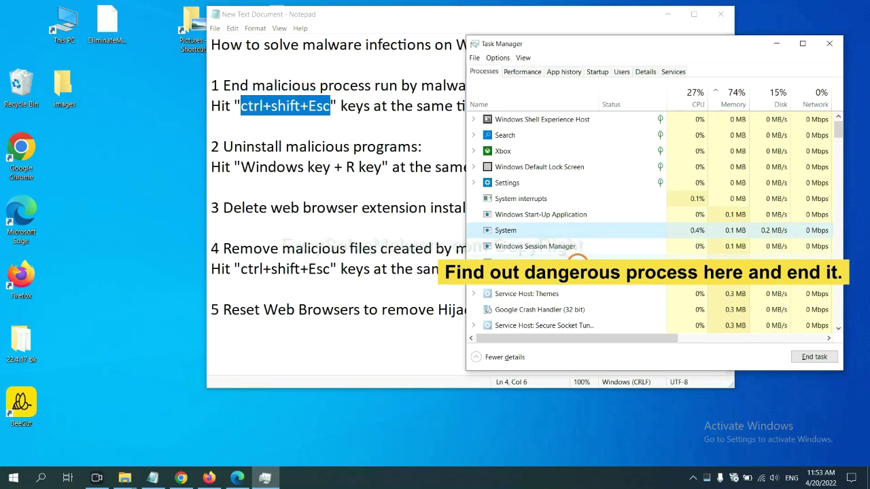
left_click(577, 261)
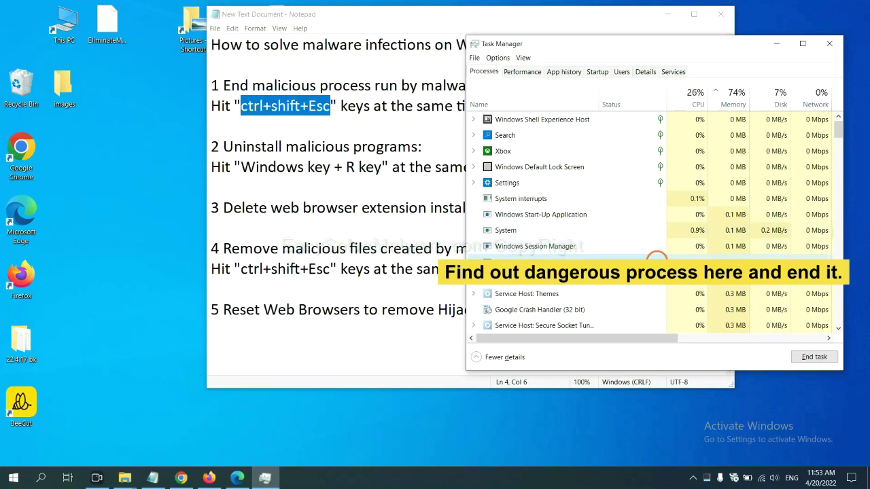
left_click(821, 357)
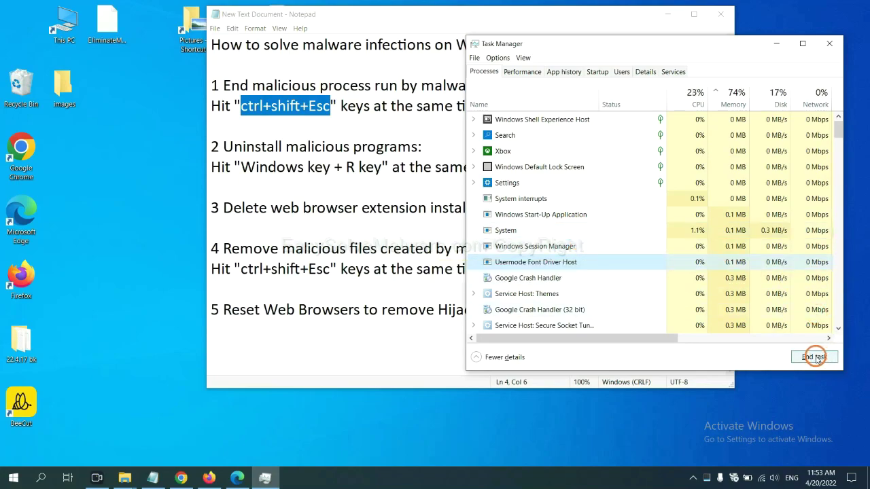
left_click(825, 45)
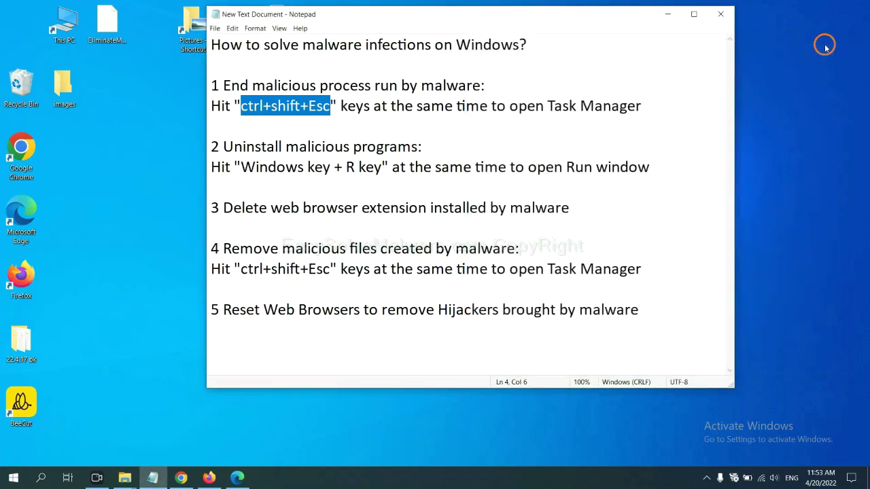
Step: Highlight "Windows key + R key" in the second item of the instructions and open the Run window beside it
left_click(540, 187)
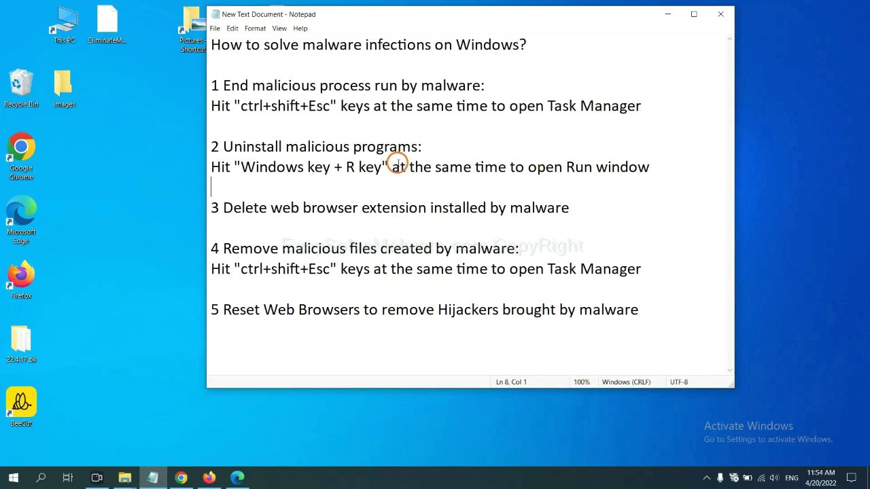
left_click_drag(239, 169, 379, 176)
key("super+r")
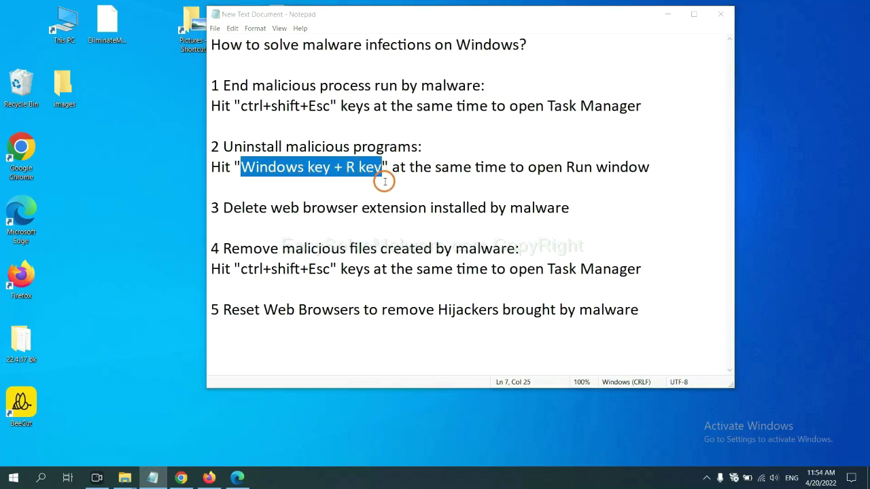
left_click_drag(95, 354, 665, 153)
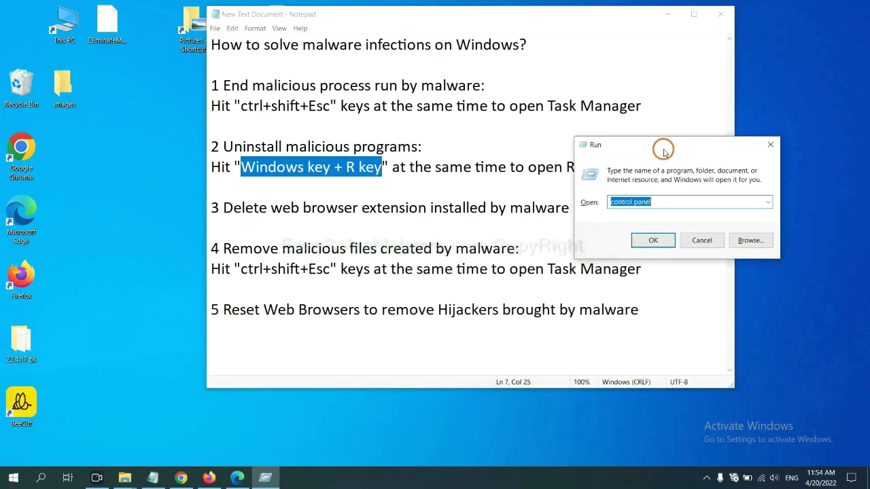
Step: Launch Control Panel with the "control panel" command and select Xiph.Org Open Codecs in the list of programs to uninstall
left_click(669, 201)
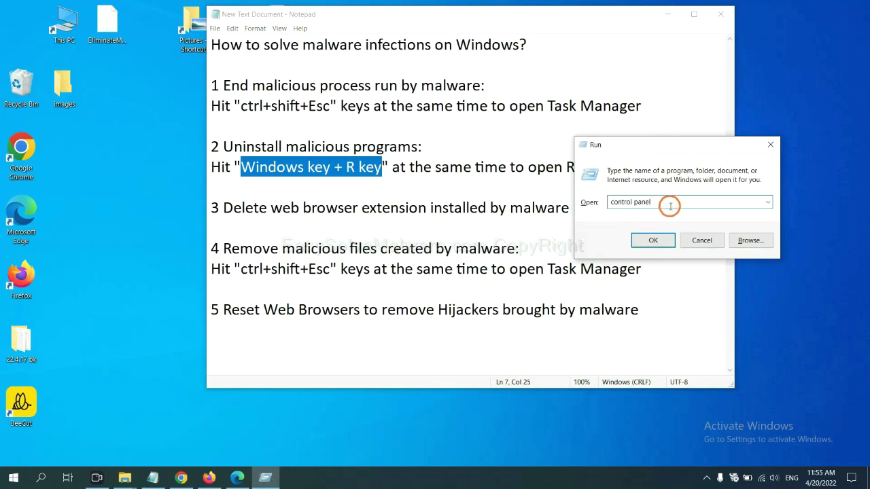
left_click_drag(669, 201, 605, 202)
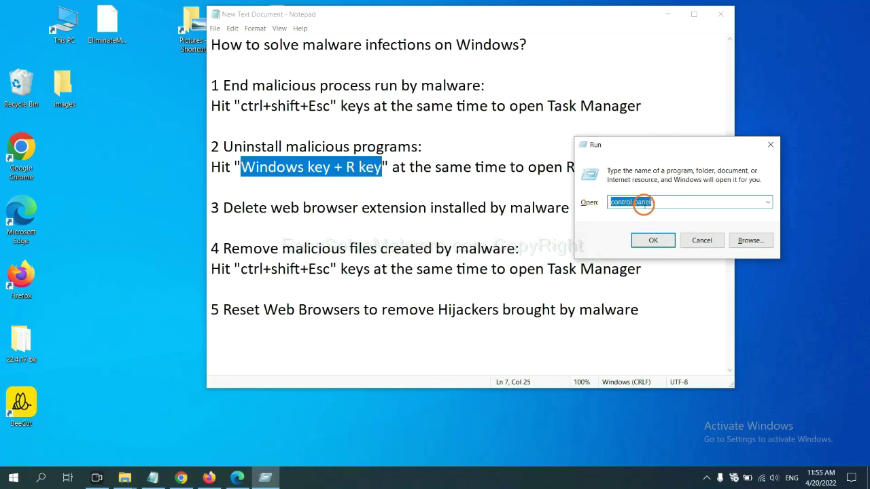
left_click(651, 244)
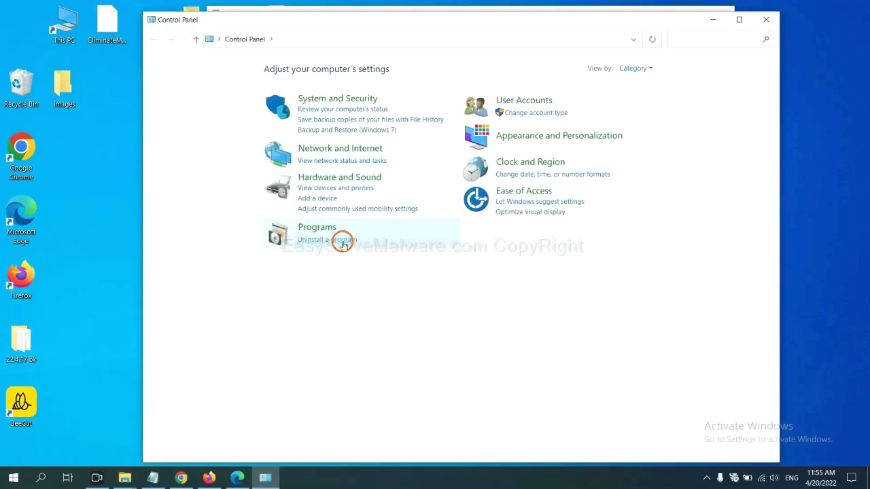
left_click(342, 241)
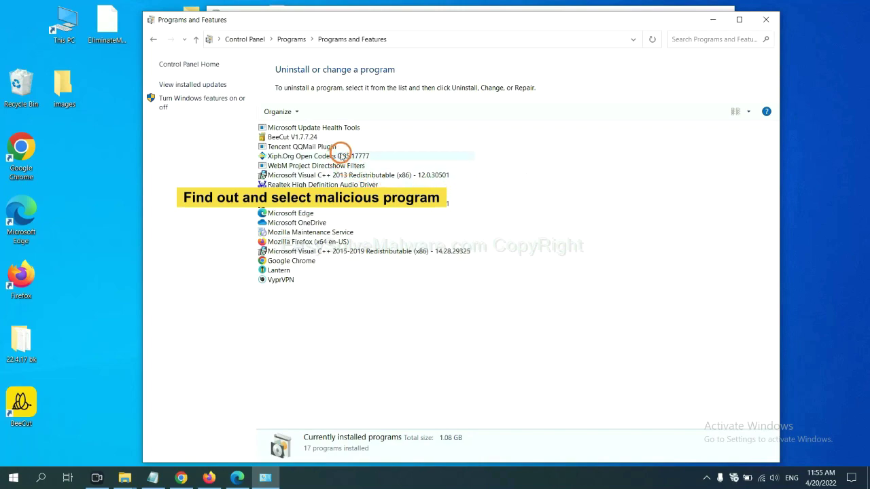
left_click(342, 155)
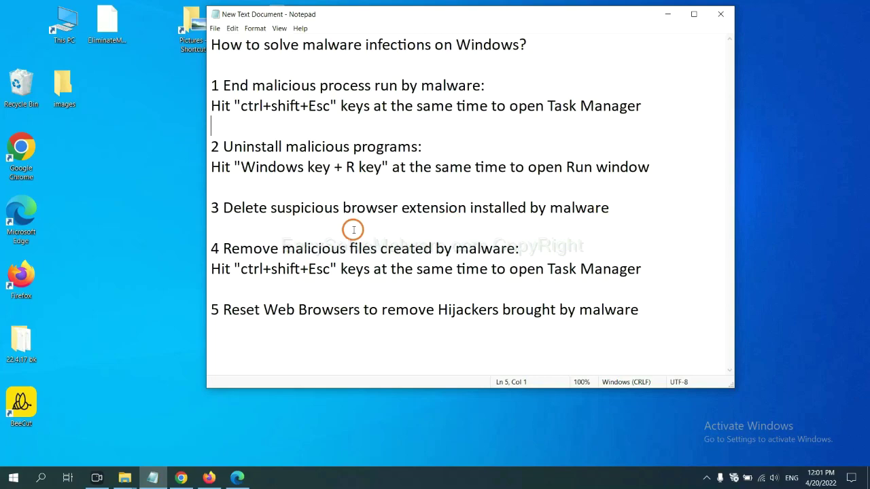
Step: Switch to Chrome and open its Extensions page
left_click(183, 478)
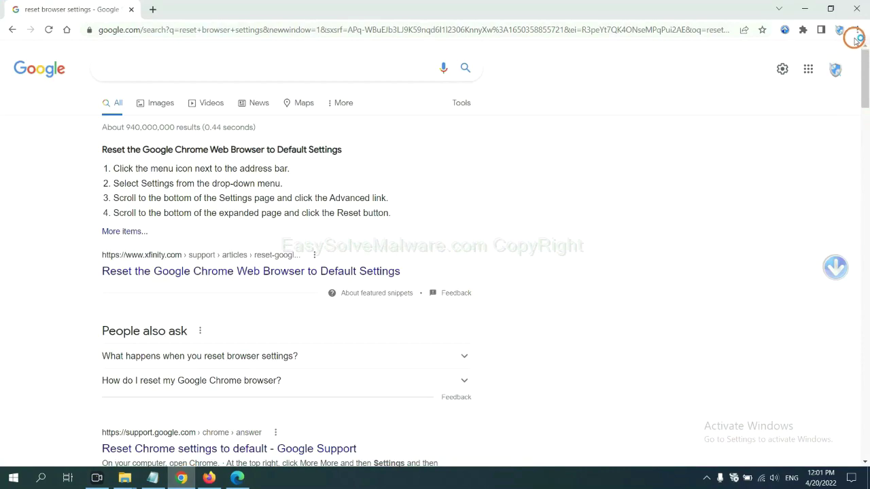
left_click(857, 33)
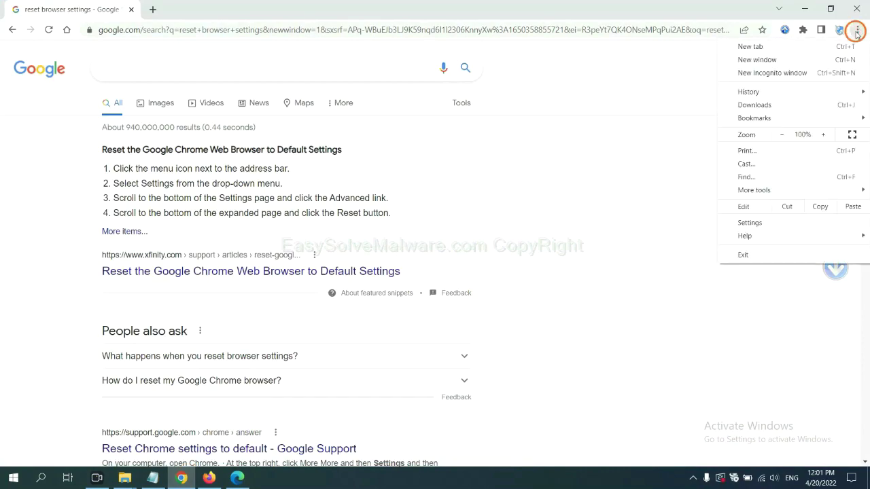
mouse_move(780, 190)
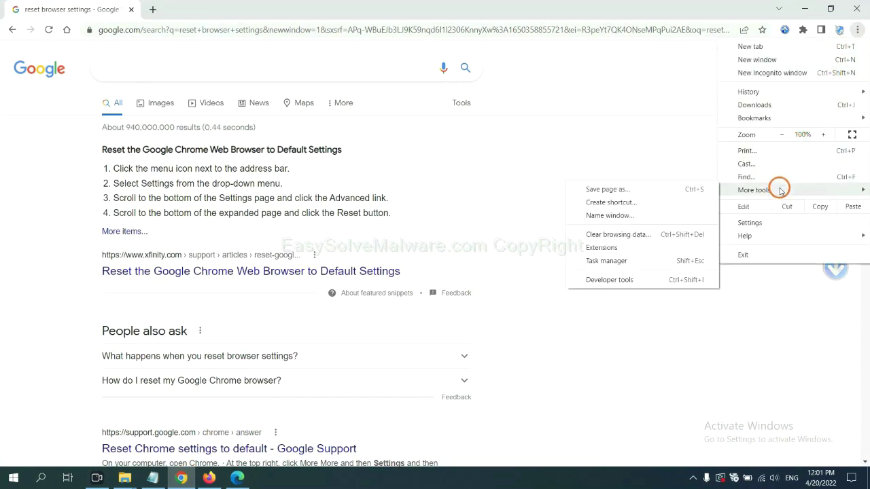
left_click(640, 247)
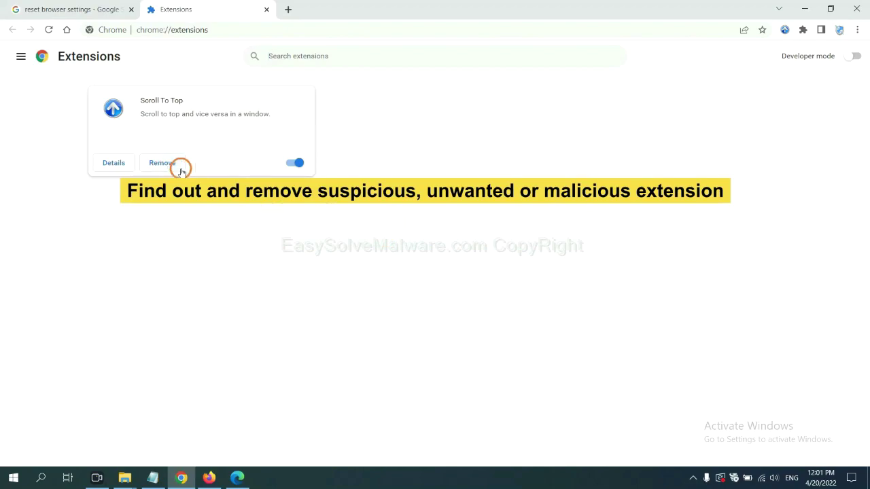
Step: Switch to Firefox, open its add-ons manager and show the removal options for GIPHY for Firefox
left_click(208, 478)
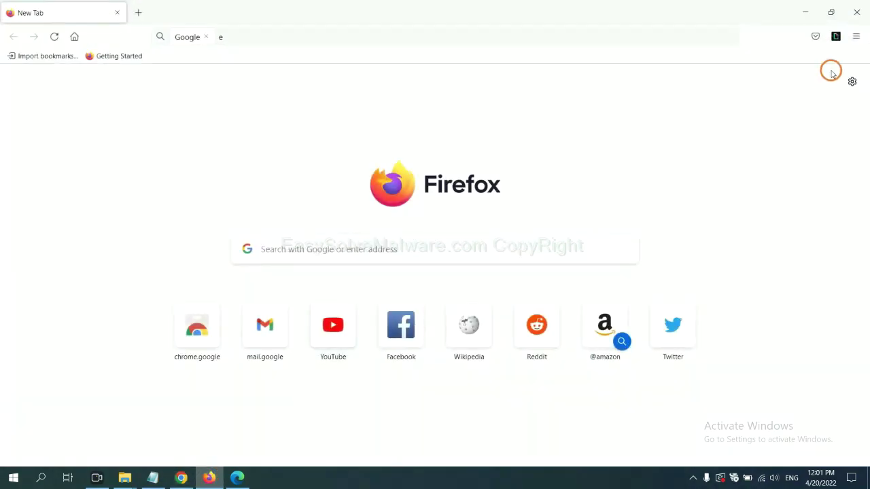
left_click(858, 37)
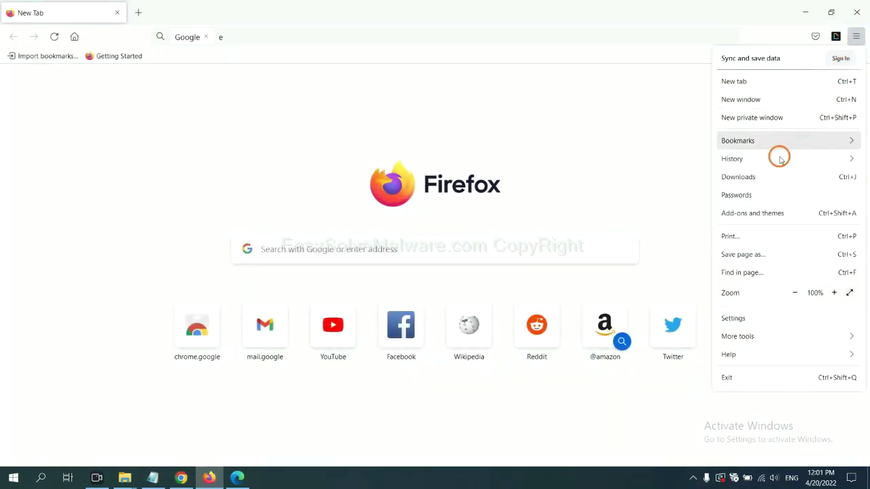
left_click(759, 216)
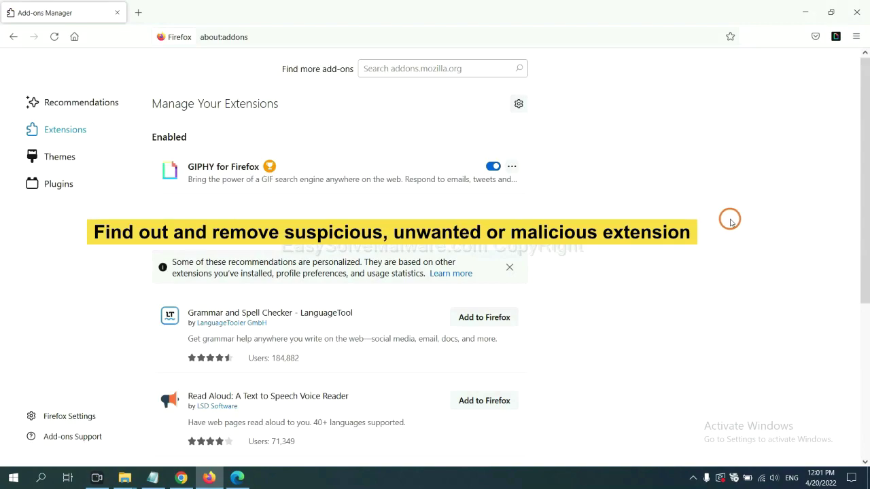
left_click(511, 167)
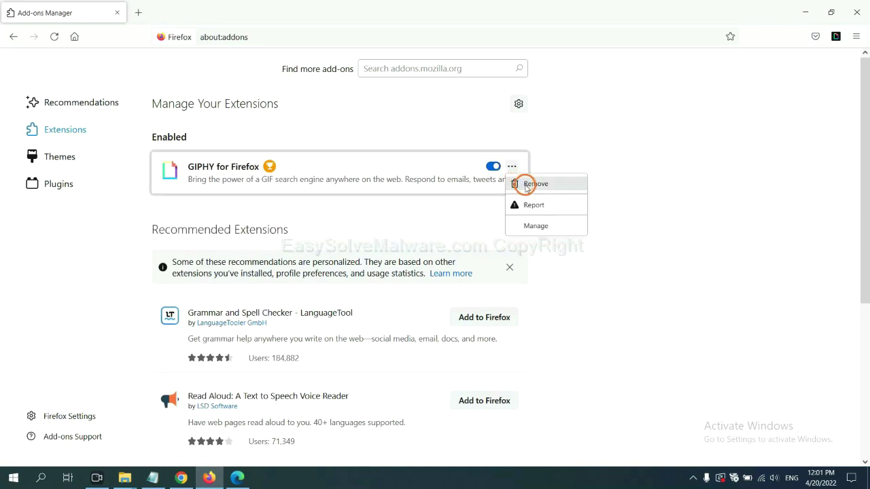
Step: Switch to Edge, open its Extensions page and remove the ArcVpn Free Fast VPN Proxy extension
left_click(236, 479)
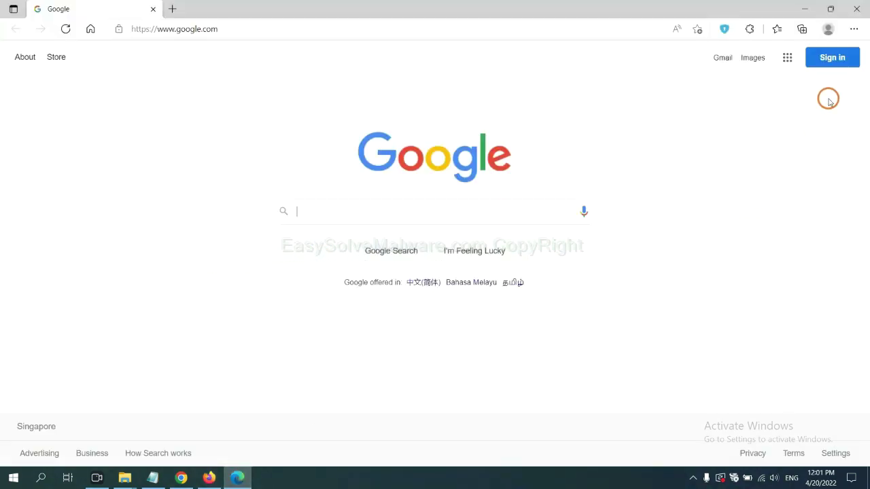
left_click(853, 29)
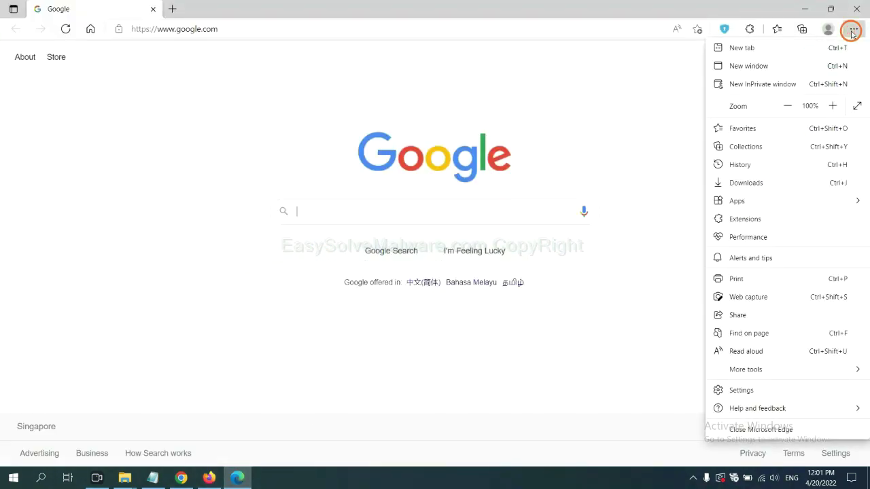
right_click(748, 220)
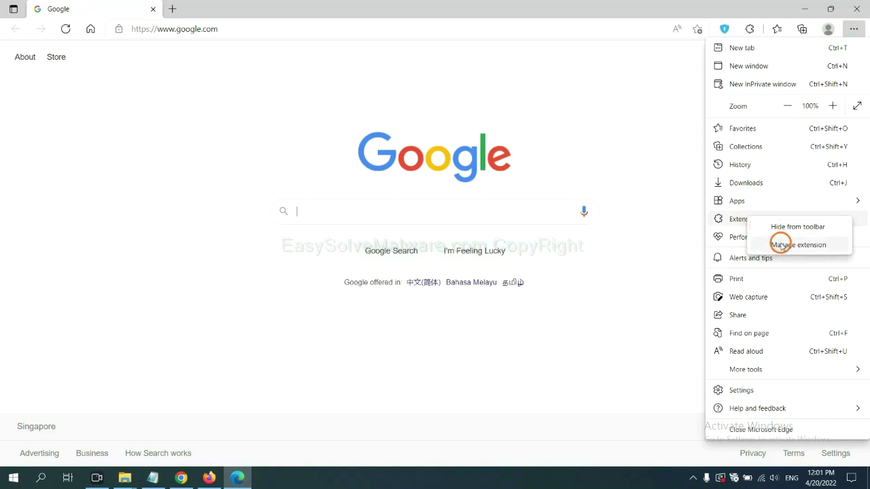
left_click(781, 246)
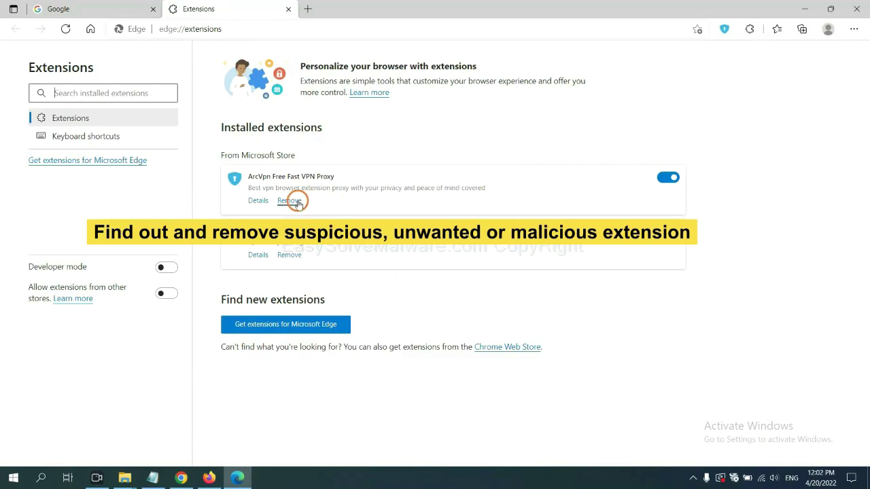
left_click(297, 204)
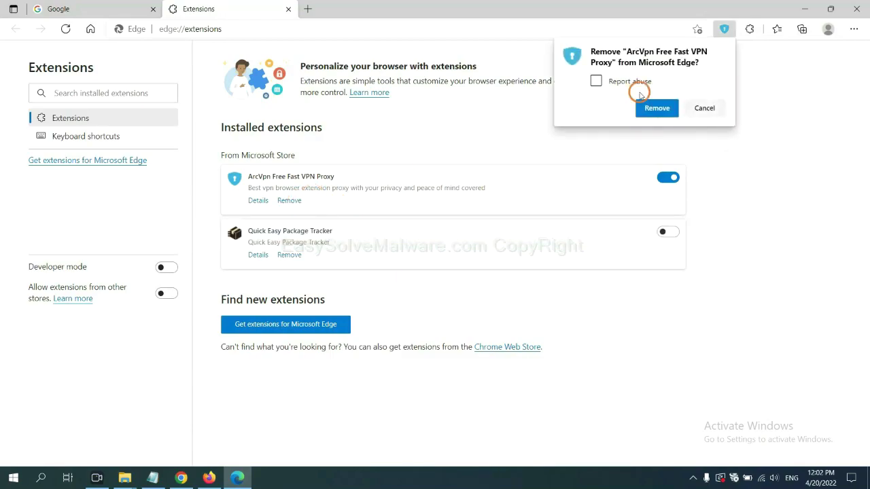
left_click(654, 110)
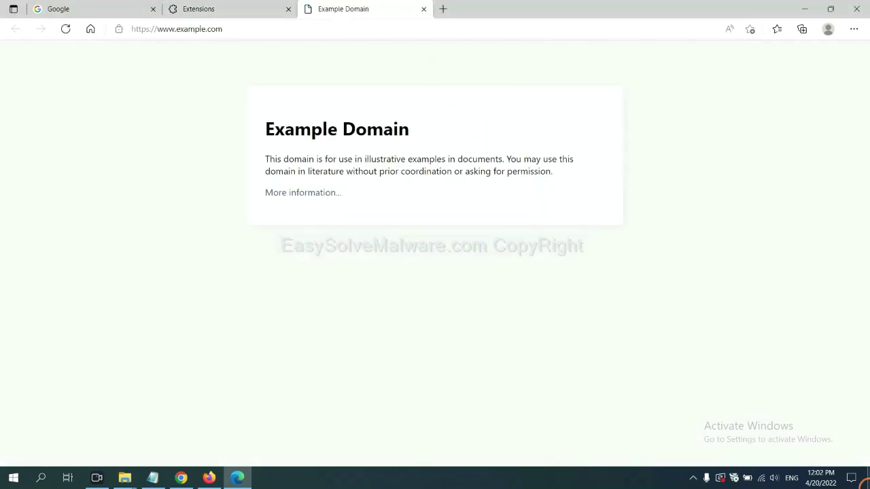
Step: Return to the Notepad instructions, open the Run window beside them and launch Registry Editor with the "regedit" command
left_click(866, 482)
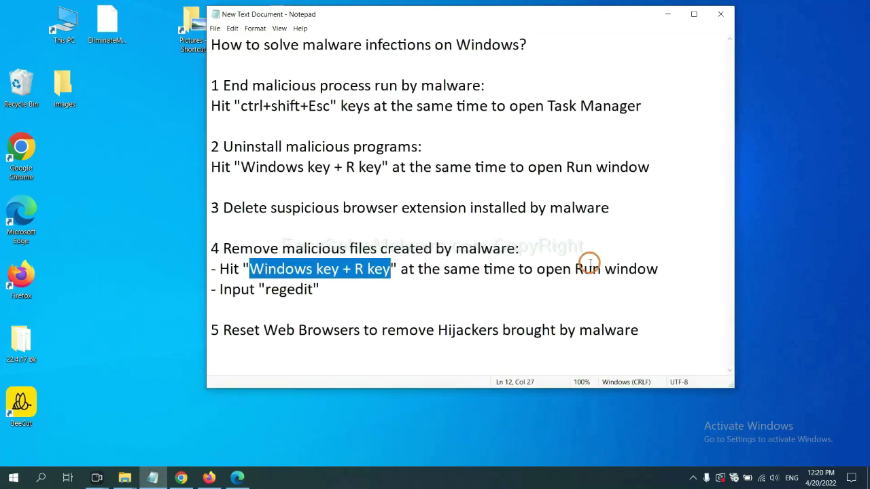
left_click(590, 268)
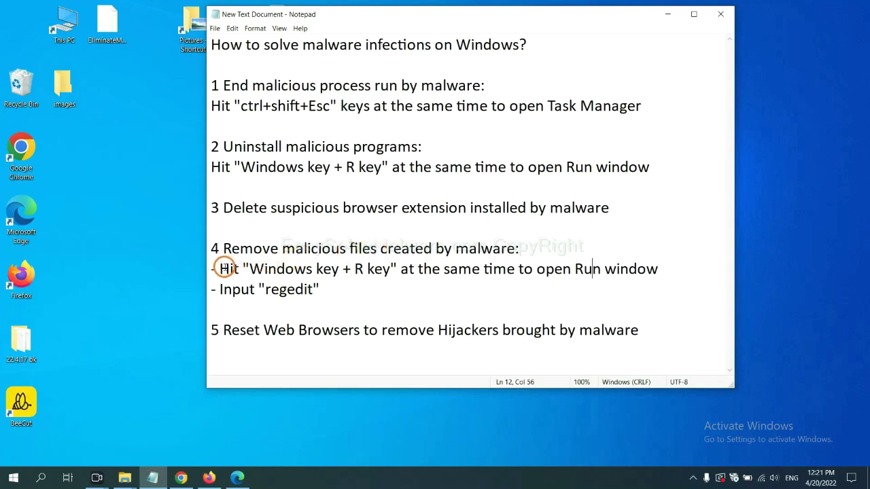
left_click_drag(224, 268, 504, 276)
left_click(505, 275)
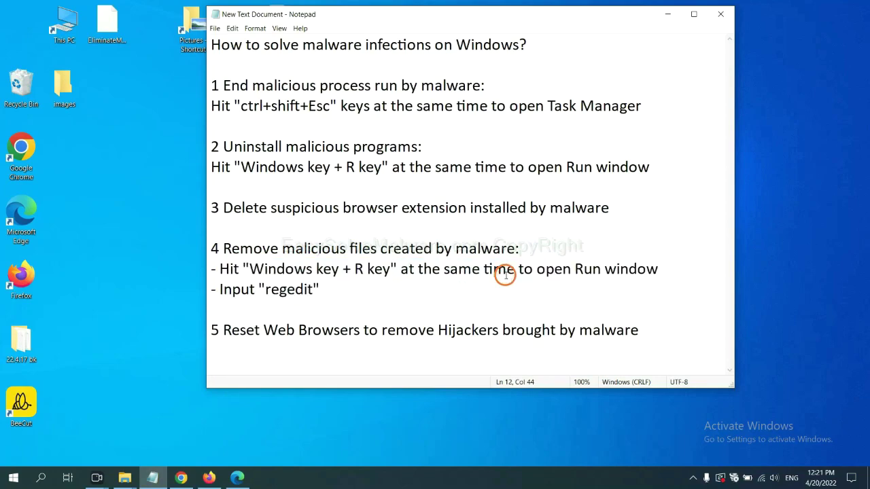
key("super+r")
left_click_drag(162, 345, 696, 178)
left_click(639, 236)
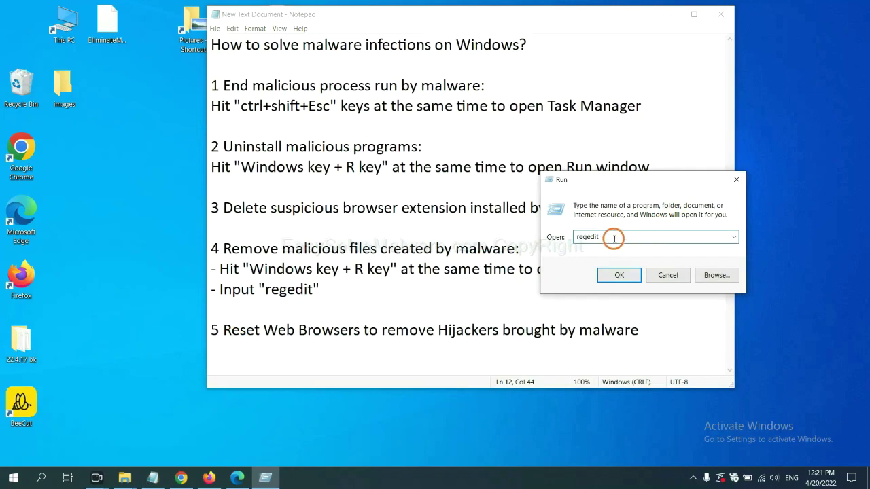
left_click(619, 274)
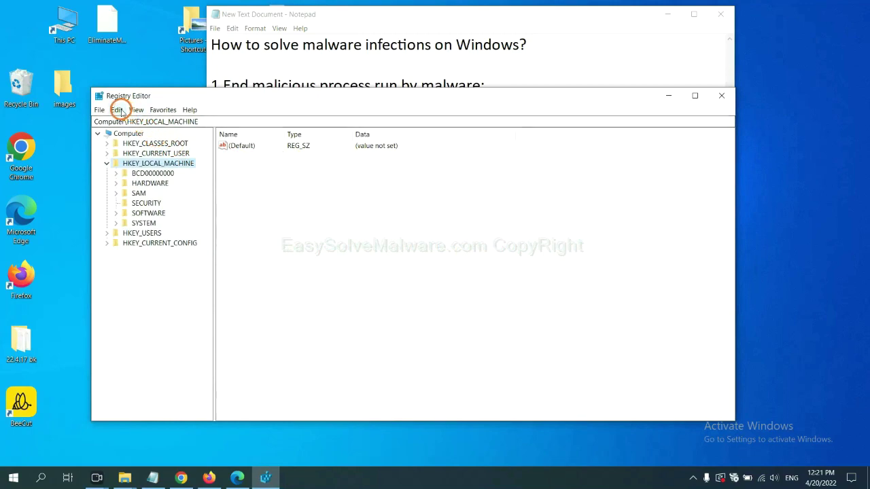
Step: Search the registry for "be" in keys, values and data, and show the options for the FEATURE_BROWSER_EMULATION key
left_click(120, 112)
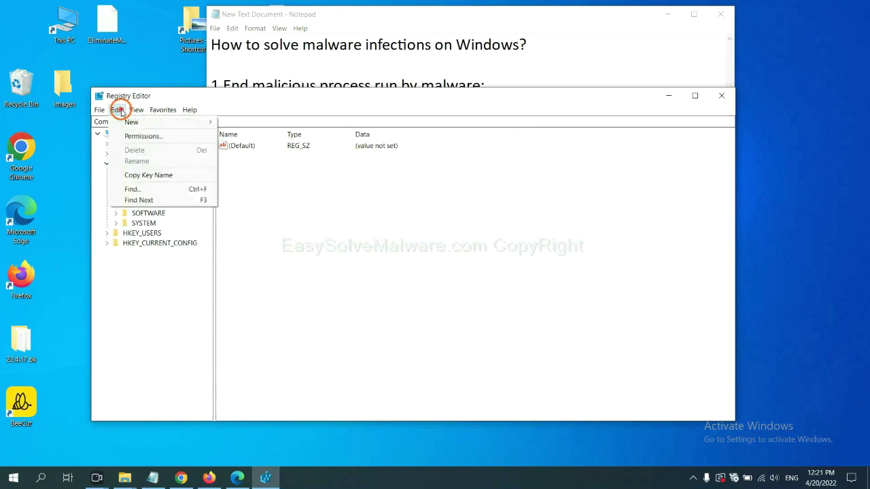
left_click(153, 189)
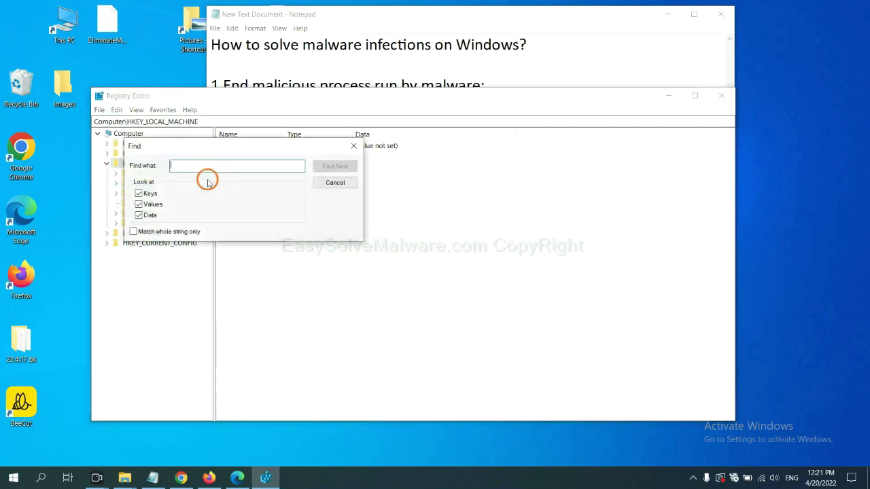
left_click_drag(247, 143, 333, 166)
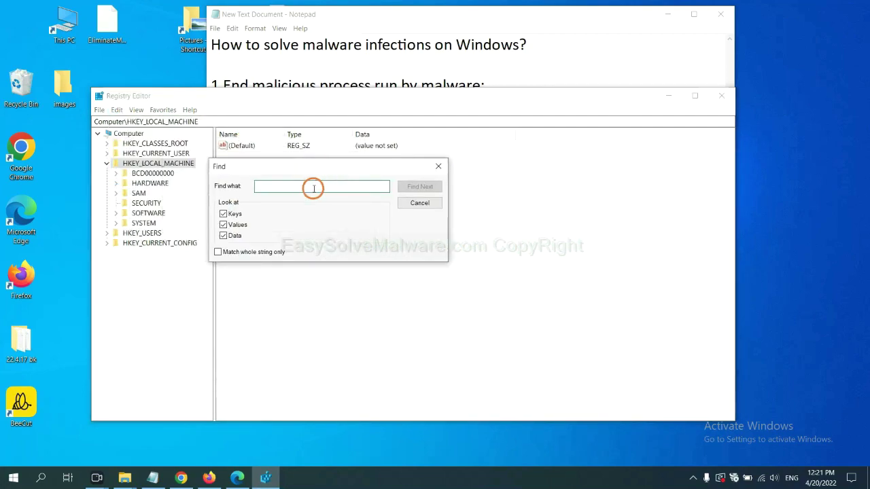
left_click(313, 190)
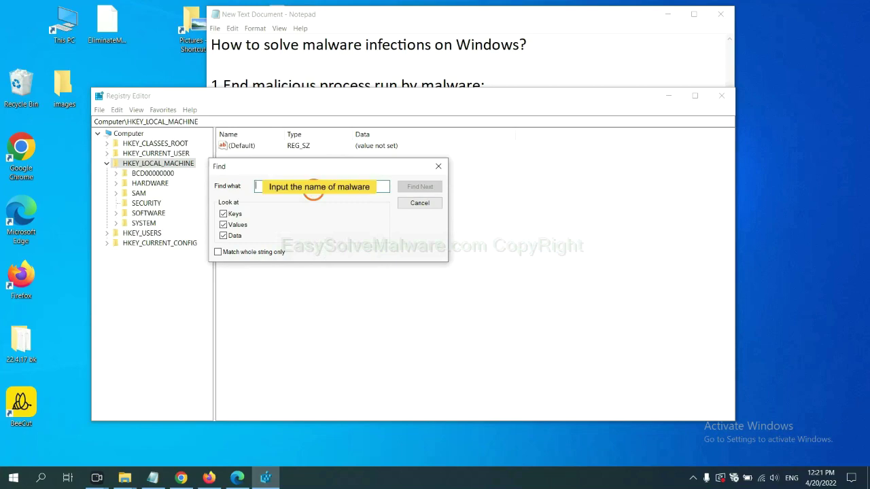
type("be")
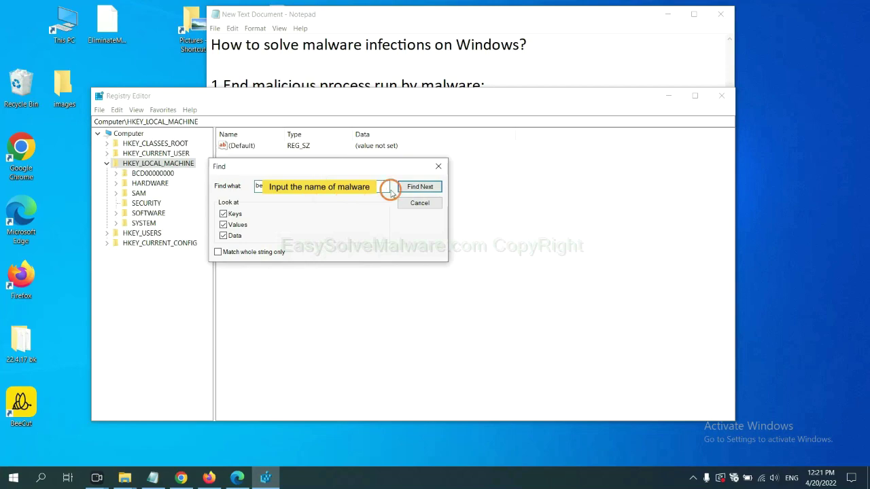
left_click(419, 187)
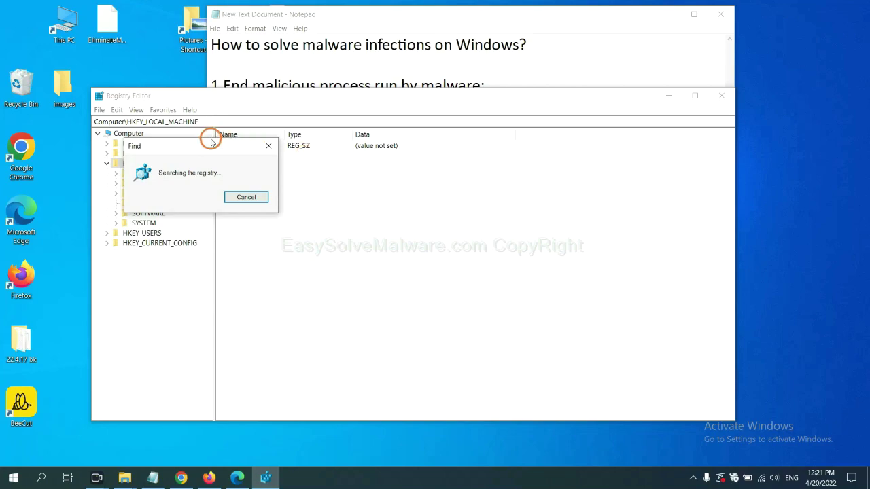
left_click_drag(210, 141, 346, 144)
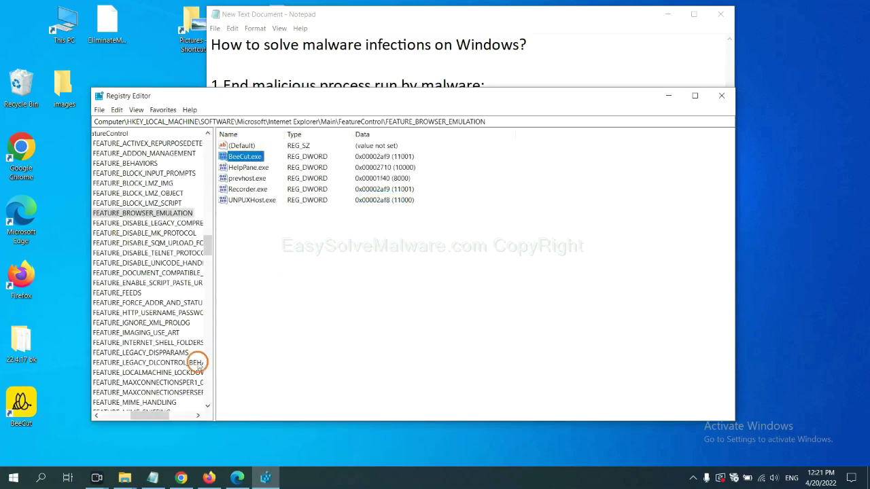
mouse_move(148, 416)
left_mouse_down()
mouse_move(126, 415)
mouse_move(138, 414)
left_mouse_up()
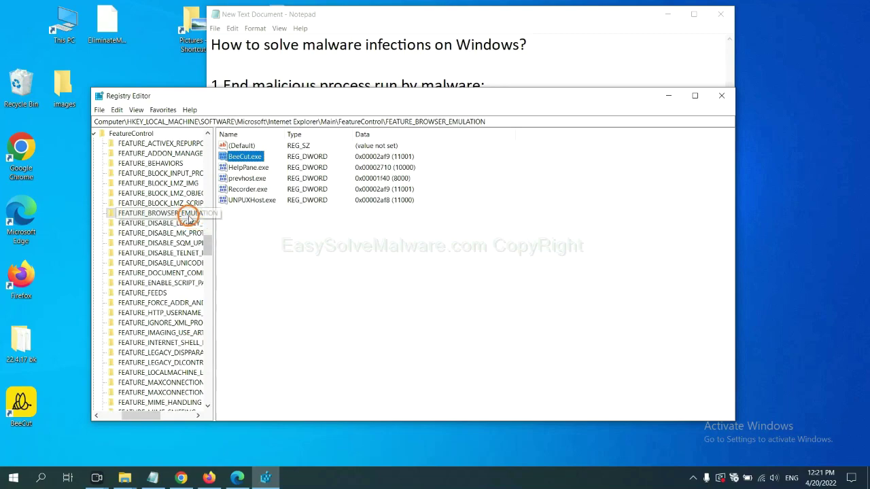
right_click(175, 213)
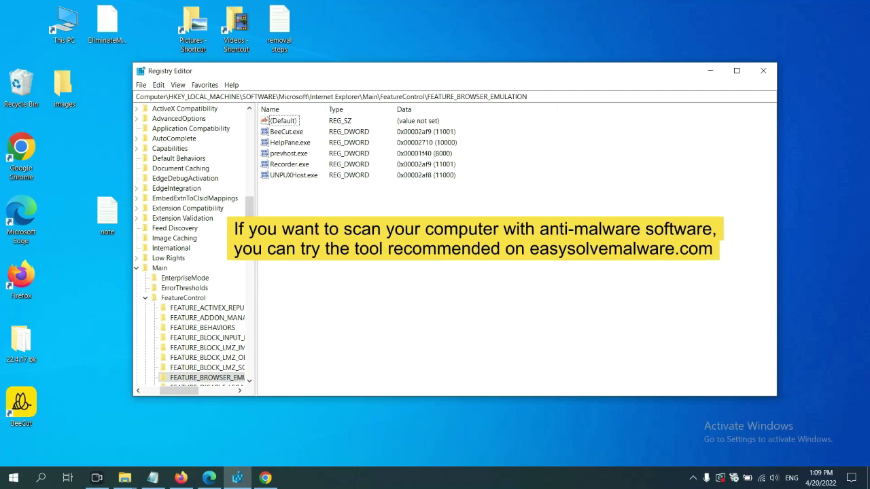
Step: Switch to Chrome and look over the EasySolveMalware.com page with its removal steps and SpyHunter download
left_click(265, 478)
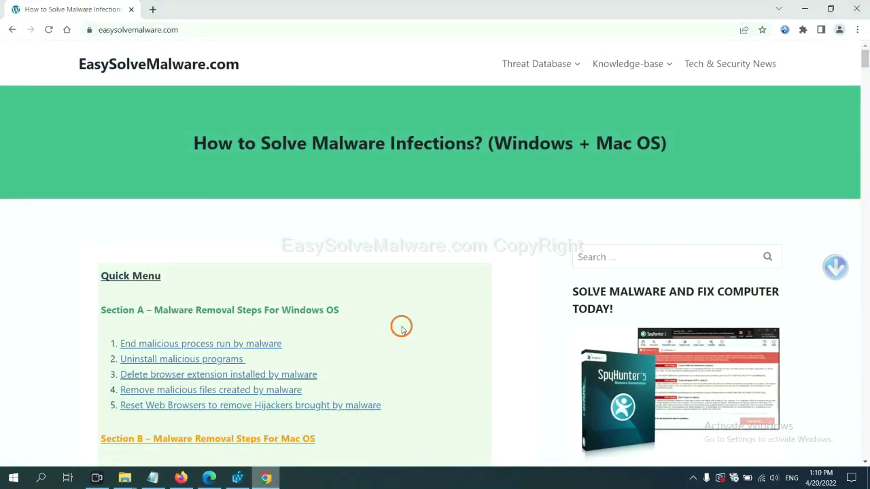
scroll(631, 303, "down", 1)
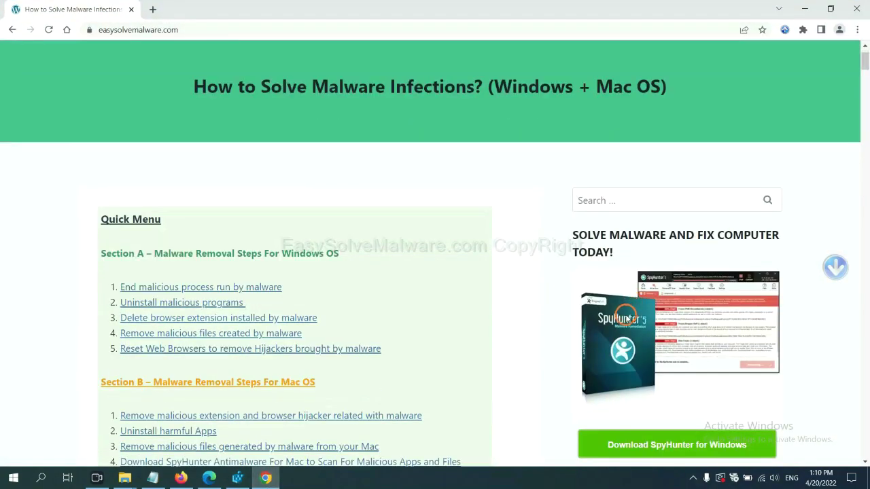
scroll(627, 318, "up", 1)
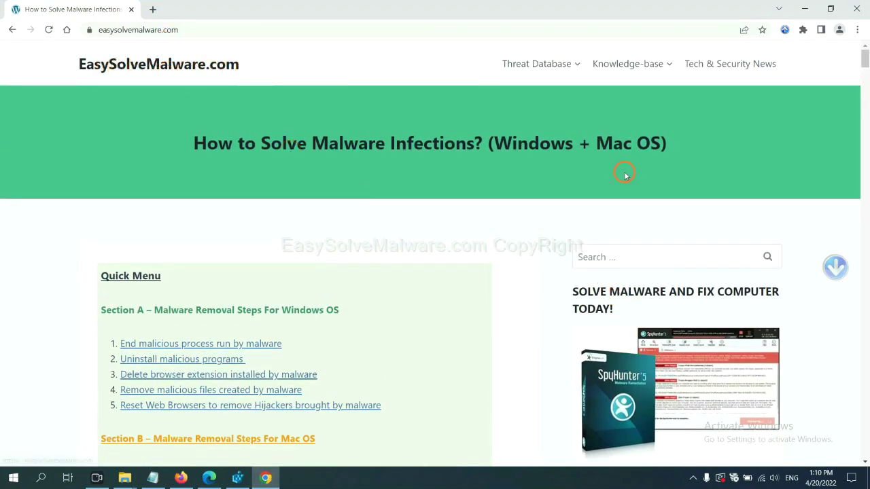
scroll(626, 176, "down", 3)
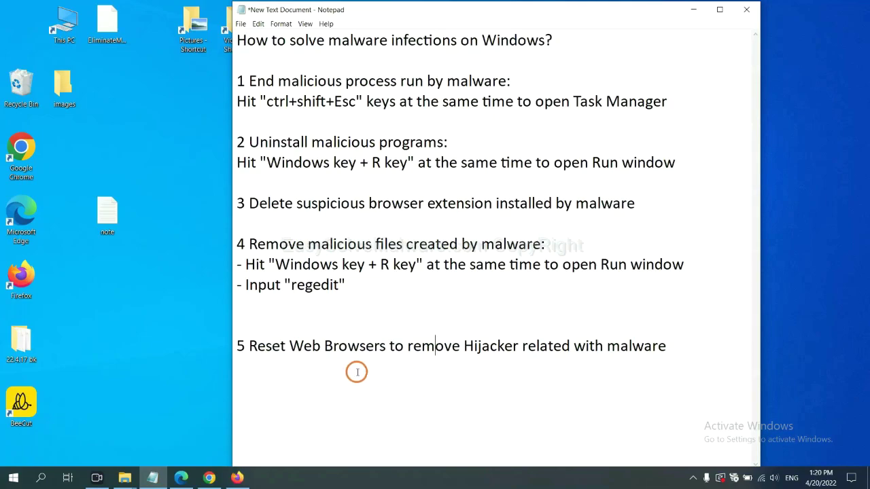
Step: In Chrome, search the settings for "reset" and open the confirmation for restoring settings to their original defaults
left_click(204, 480)
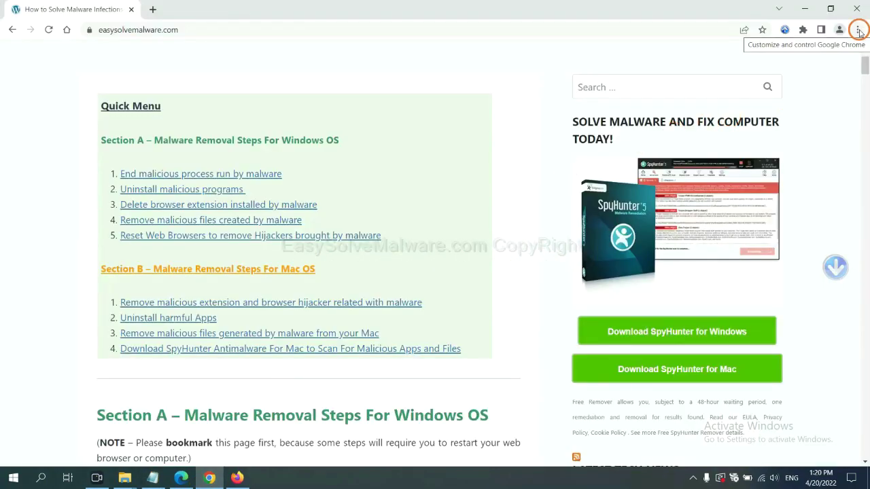
left_click(859, 31)
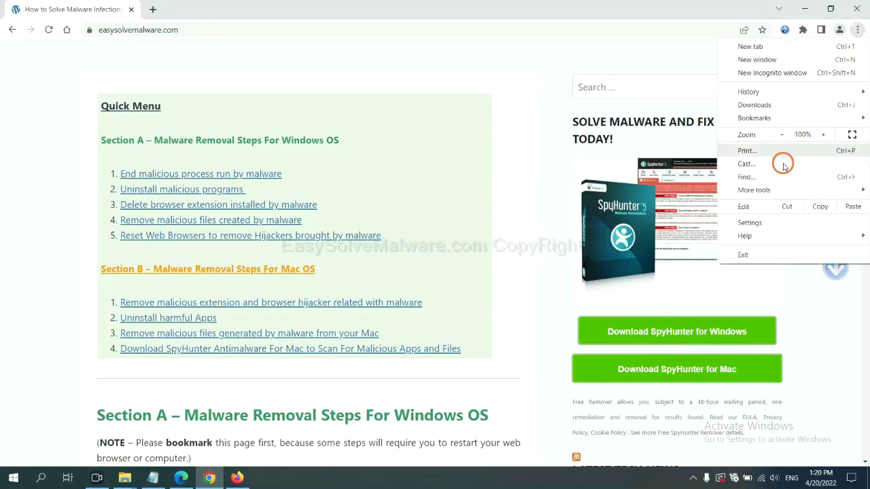
left_click(760, 221)
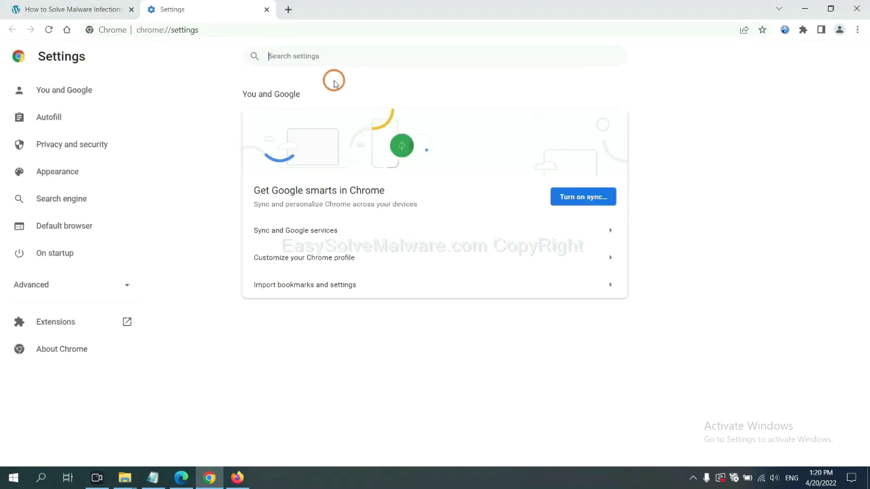
left_click(338, 63)
type("reset")
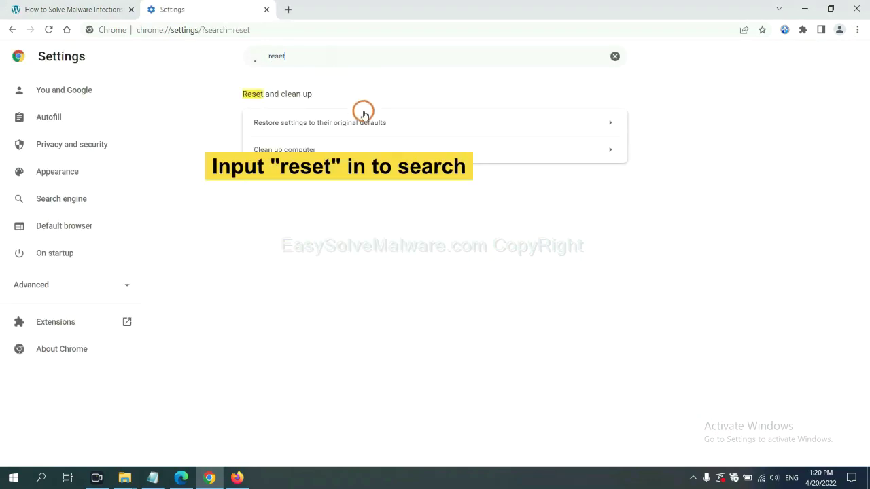
left_click(373, 121)
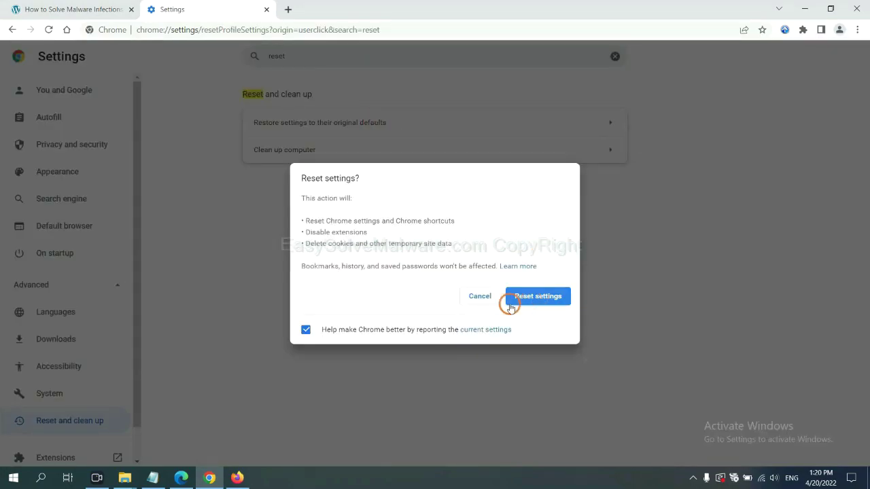
Step: Switch to Firefox, open its troubleshooting information and bring up the Refresh Firefox confirmation
left_click(239, 475)
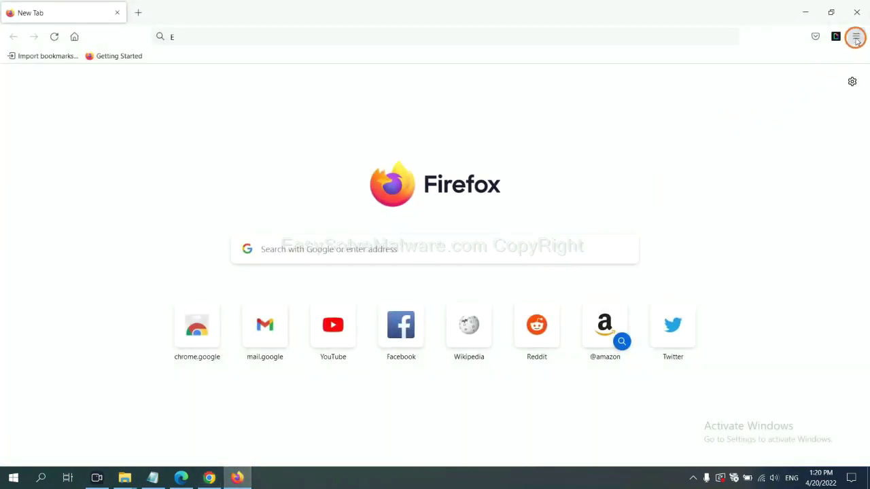
left_click(856, 38)
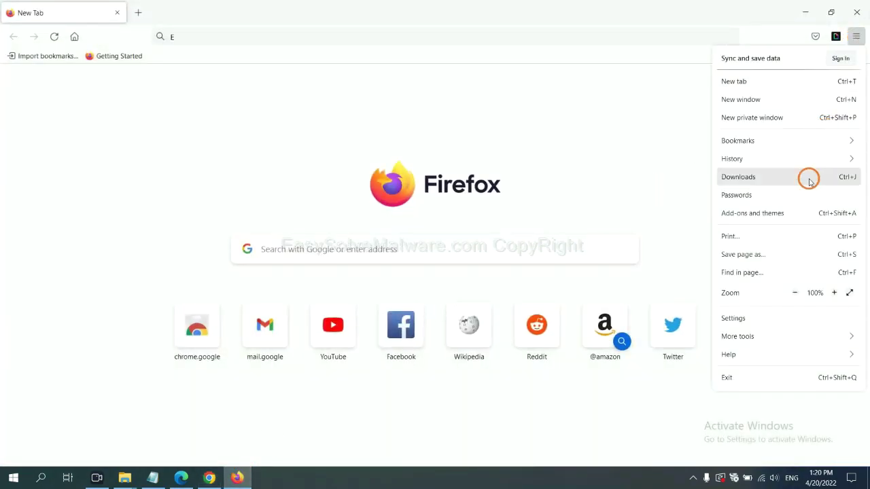
left_click(747, 354)
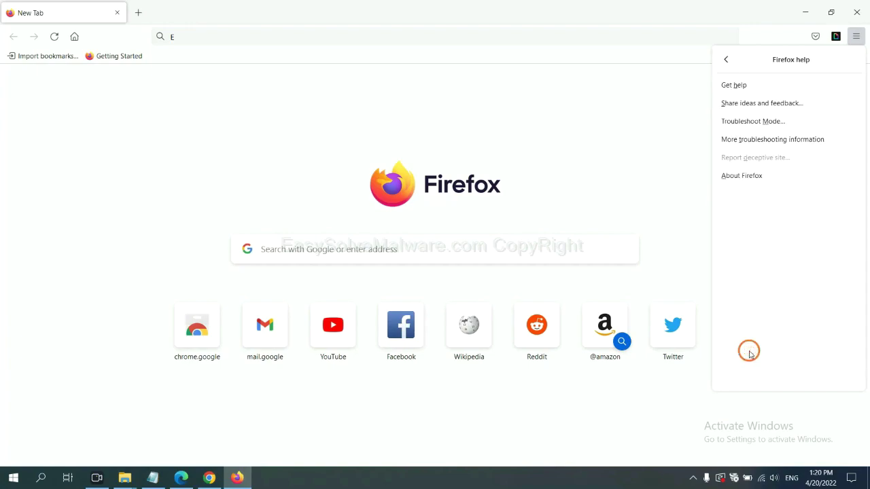
left_click(763, 141)
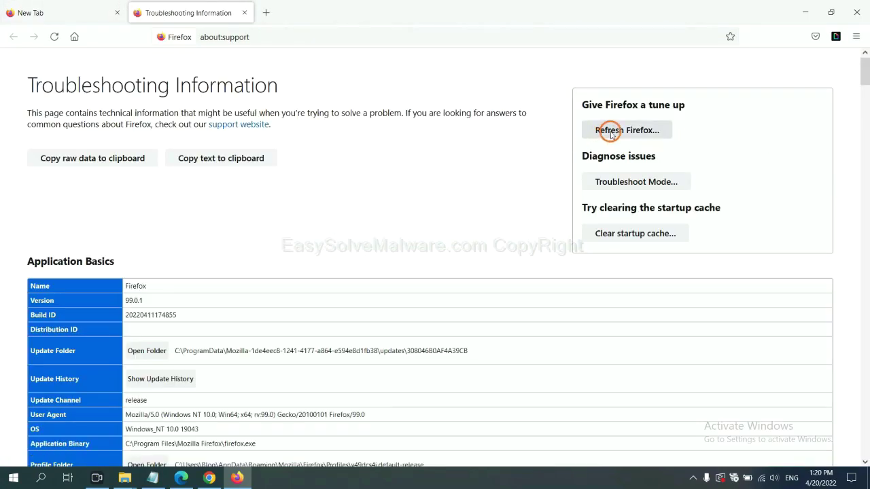
left_click(611, 134)
left_click(472, 135)
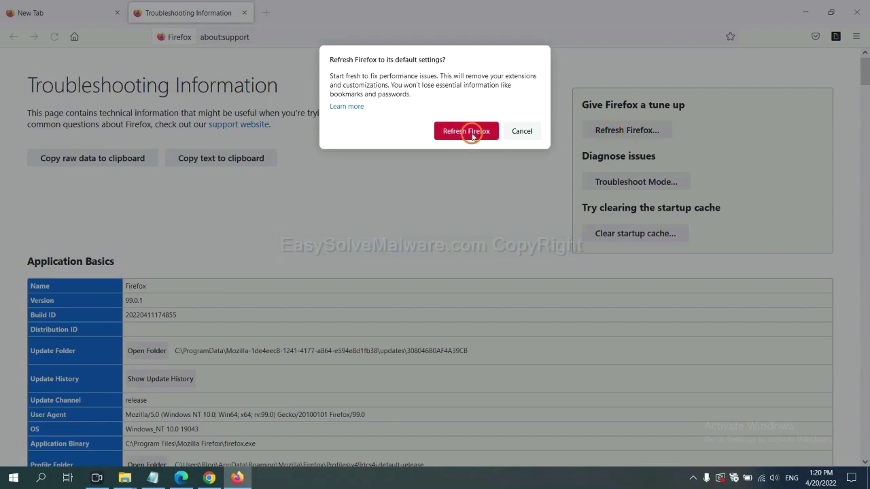
Step: Switch to Edge, search its settings for "reset" and open the confirmation for restoring settings to their default values
left_click(181, 478)
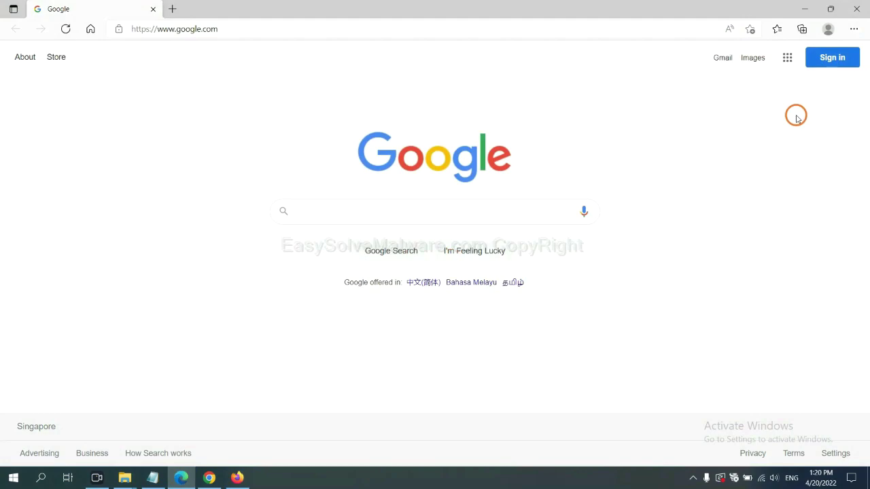
left_click(854, 29)
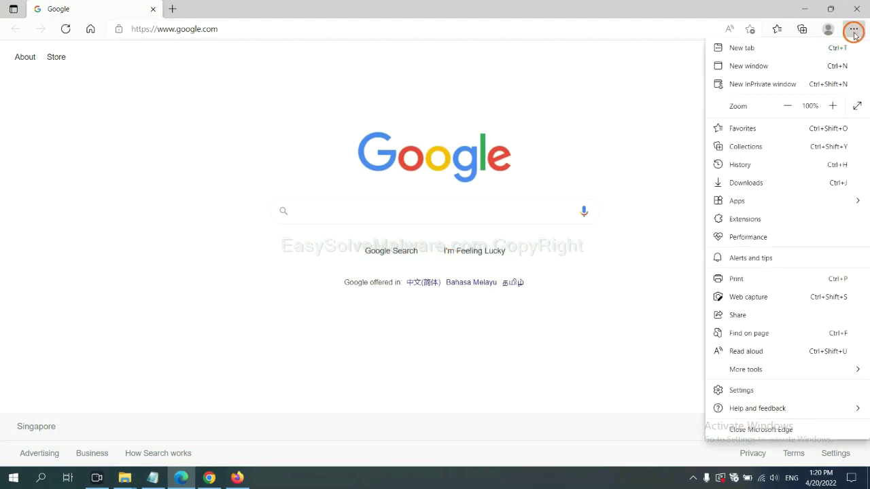
left_click(741, 390)
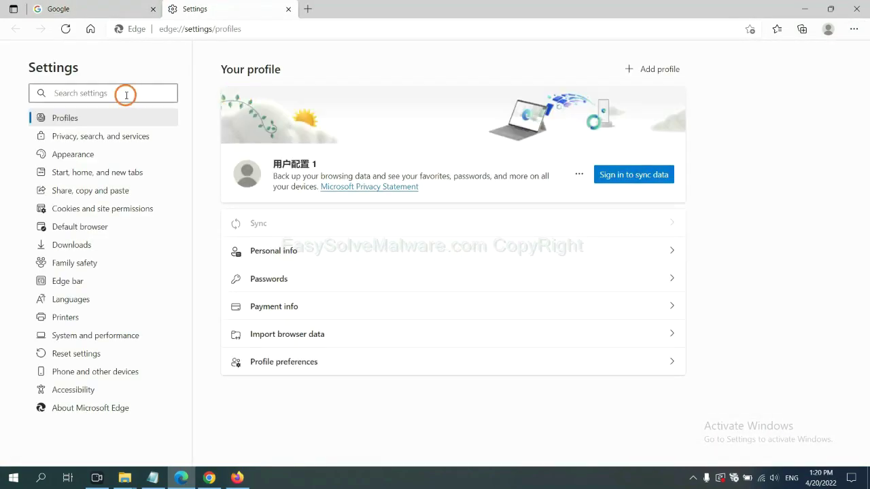
type("re")
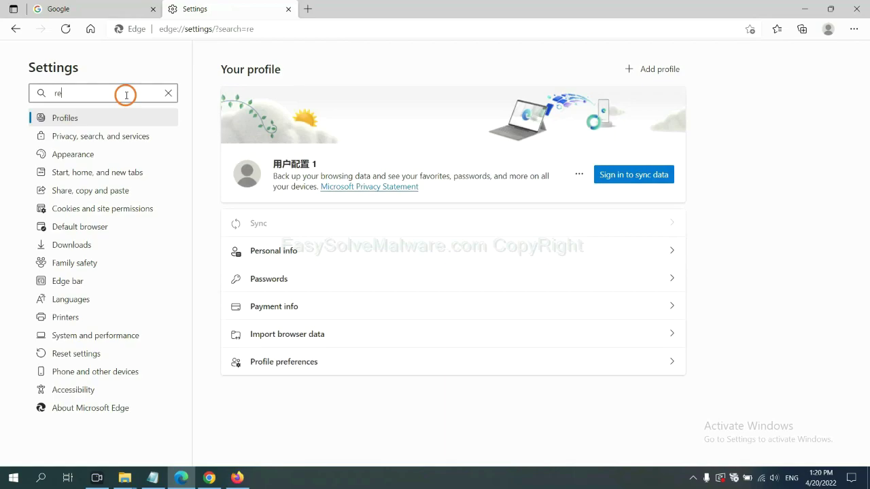
type("set")
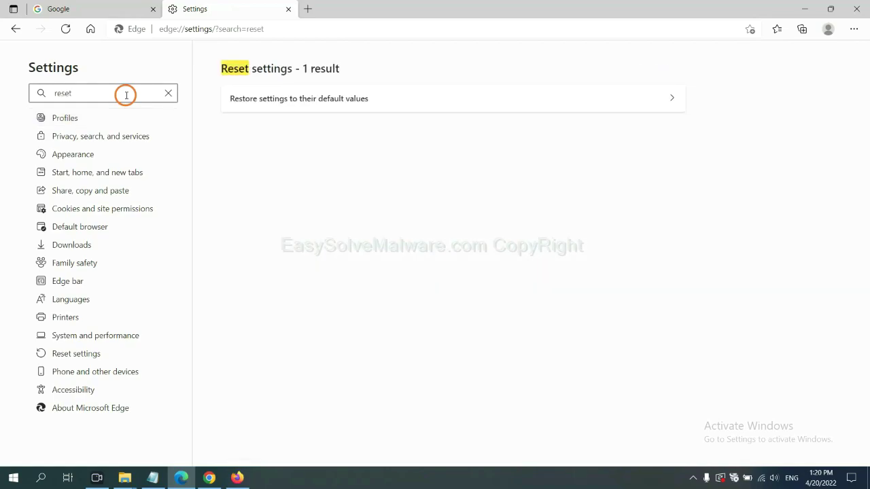
left_click(305, 95)
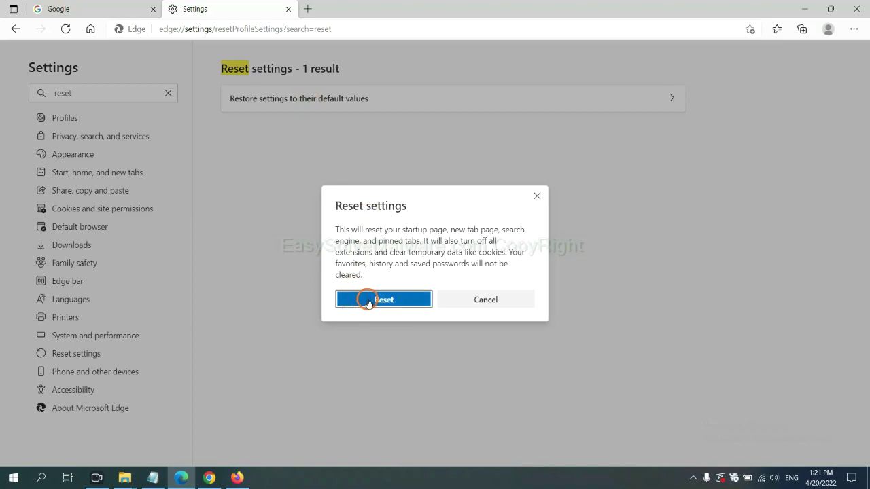